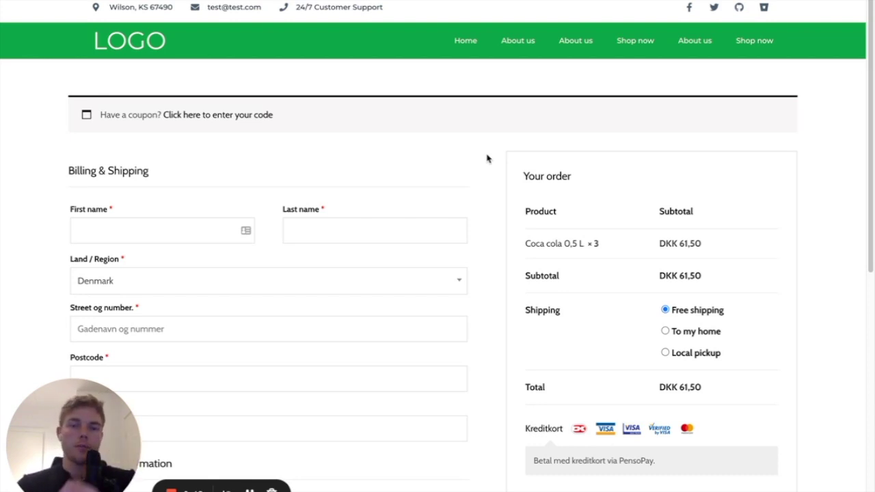
scroll(486, 159, "down", 2)
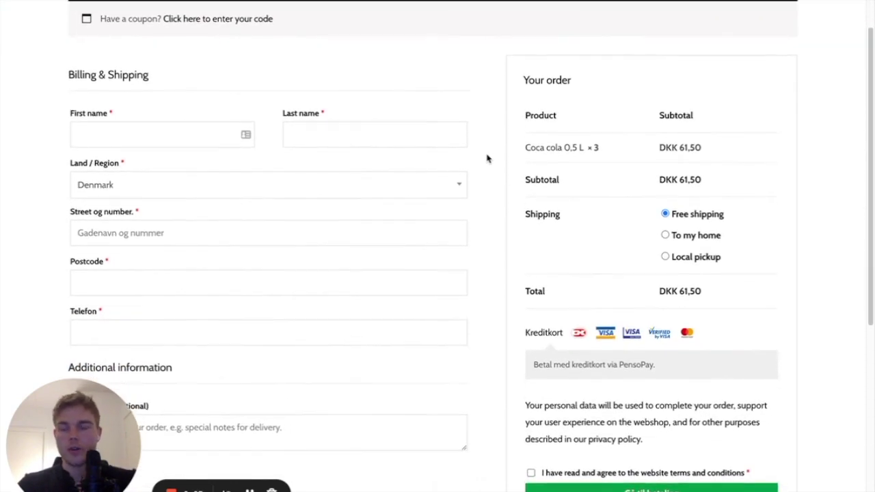
scroll(487, 159, "up", 1)
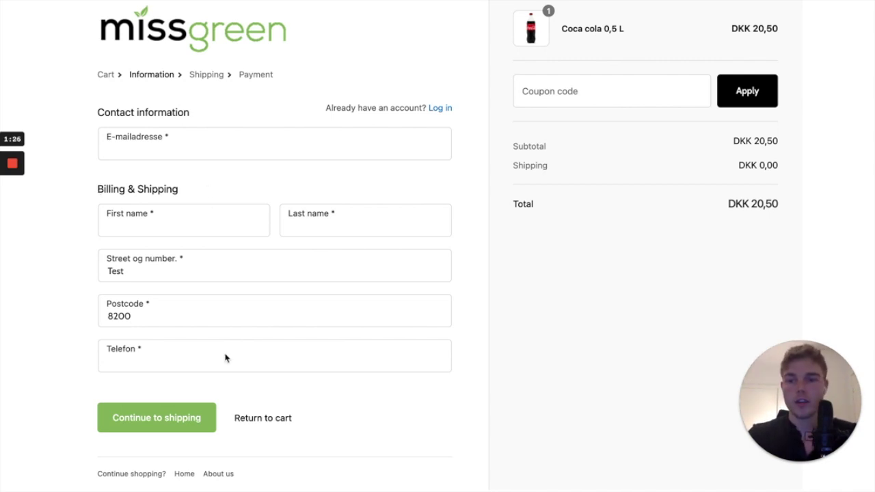
Fill in the checkout's e-mail address, first name, last name and phone number, and continue to the shipping step.
left_click(165, 147)
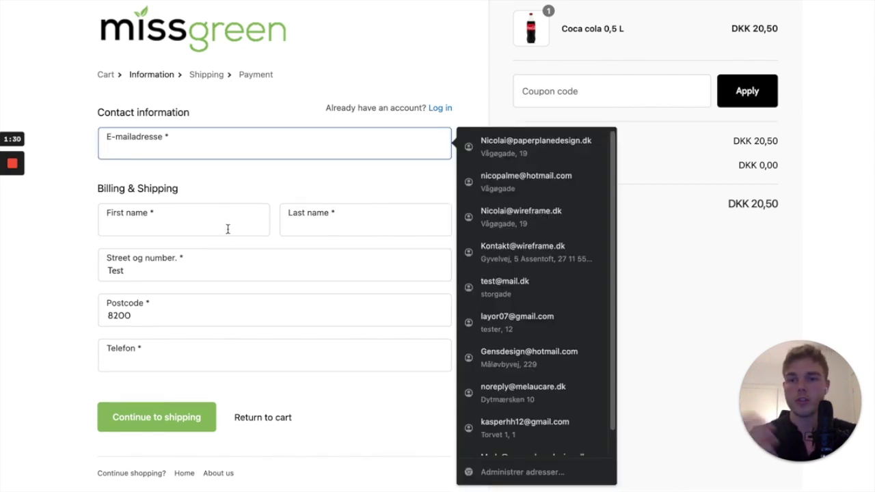
left_click(79, 209)
left_click(155, 153)
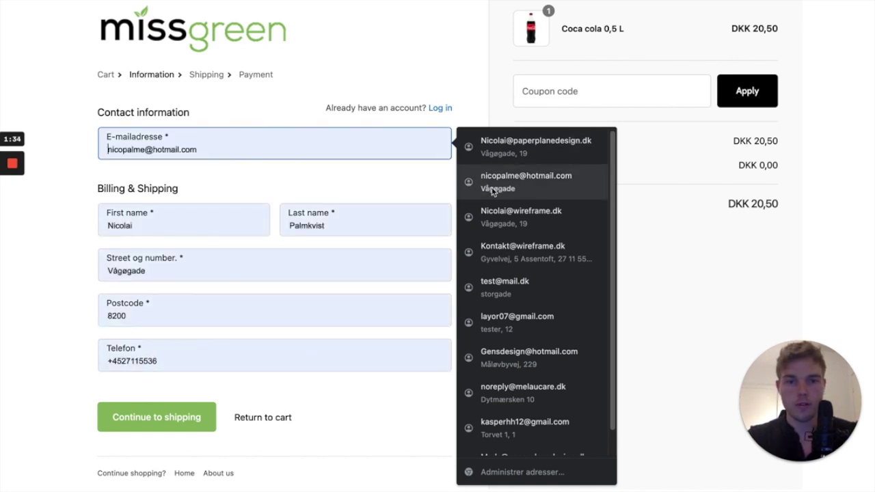
type("tester@tester.dk")
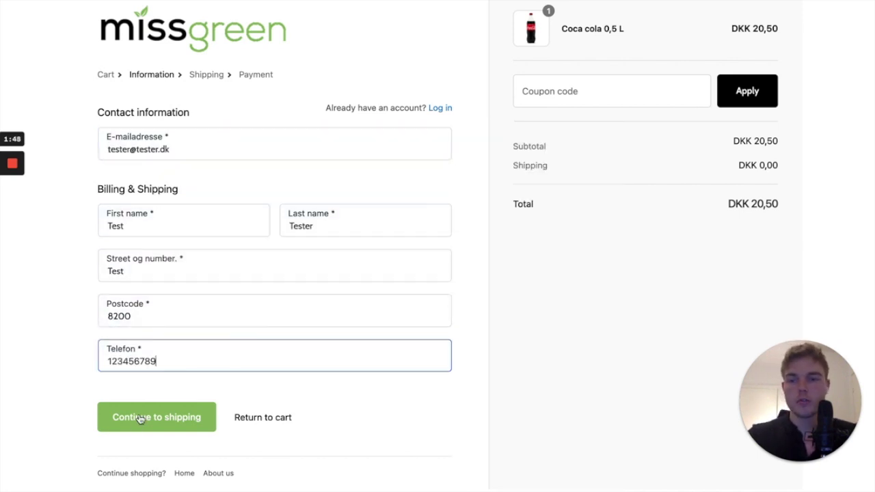
left_click(144, 418)
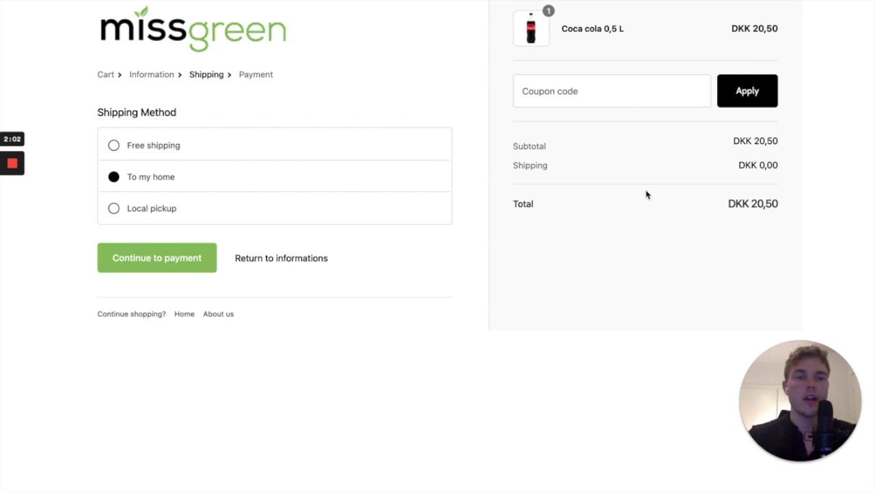
Apply the coupon code "test" to the order and continue to payment.
left_click(607, 93)
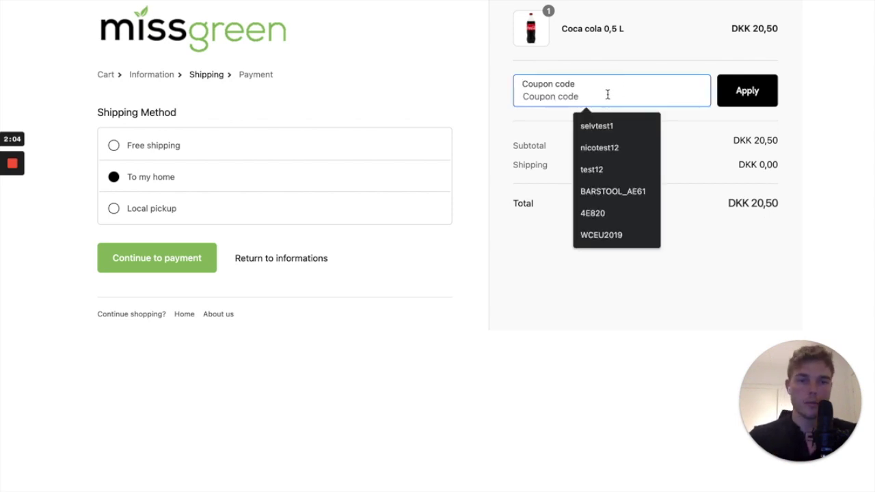
type("test")
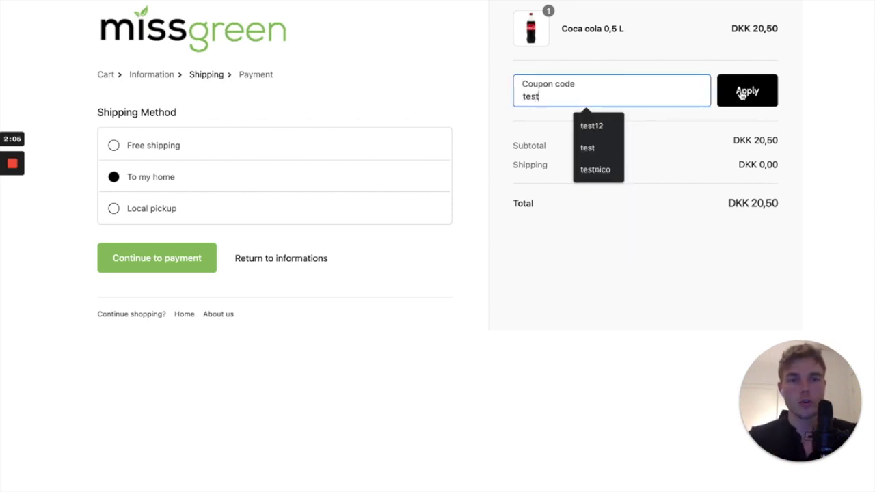
left_click(747, 90)
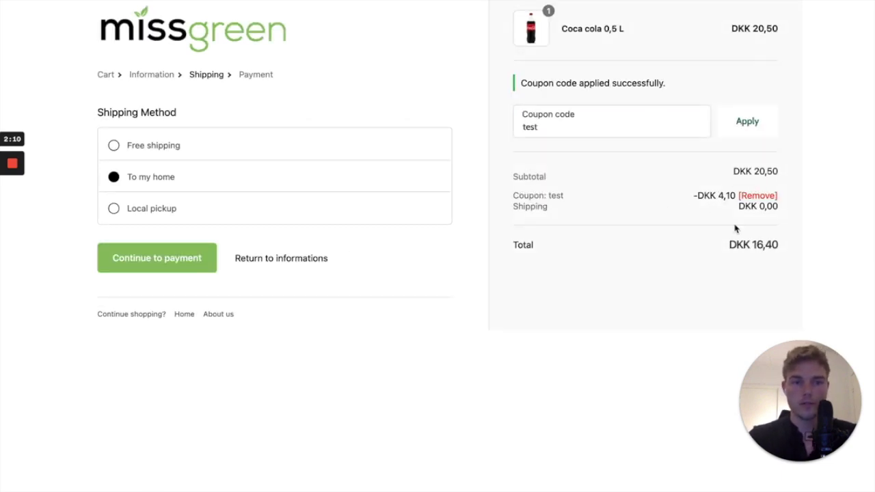
left_click(171, 258)
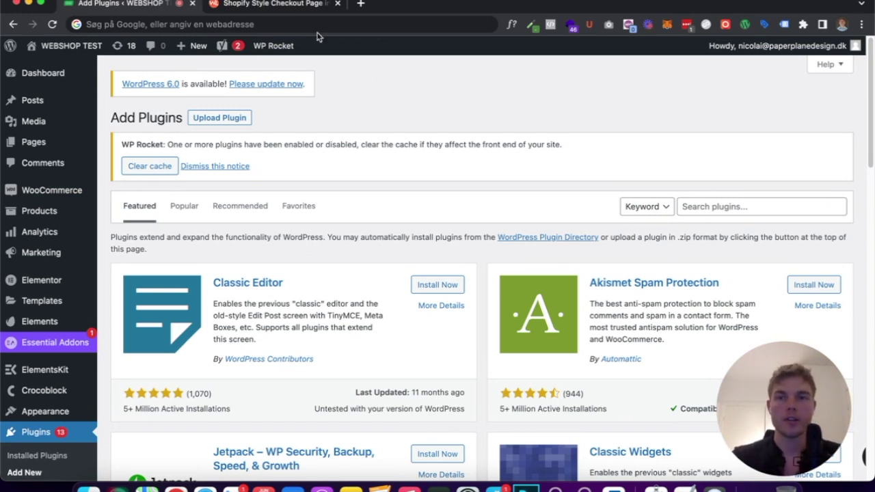
Search the WordPress plugin directory for "woolentor" and activate the WooLentor plugin.
left_click(283, 6)
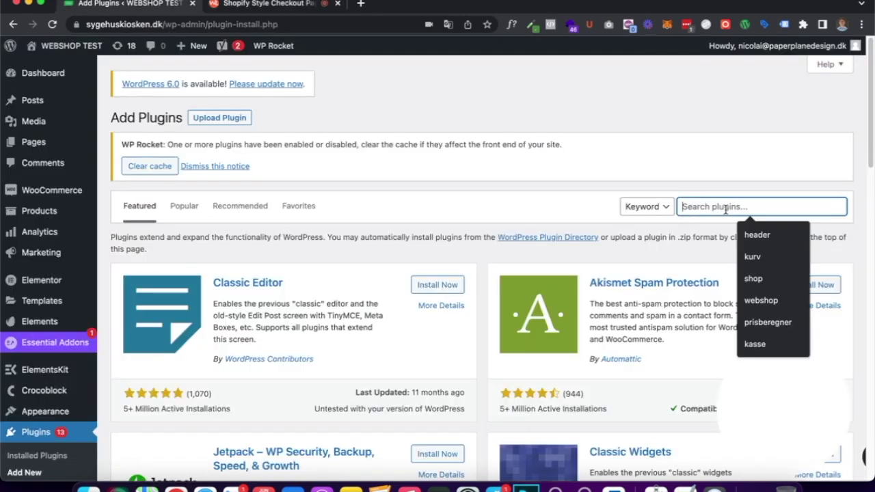
type("woo")
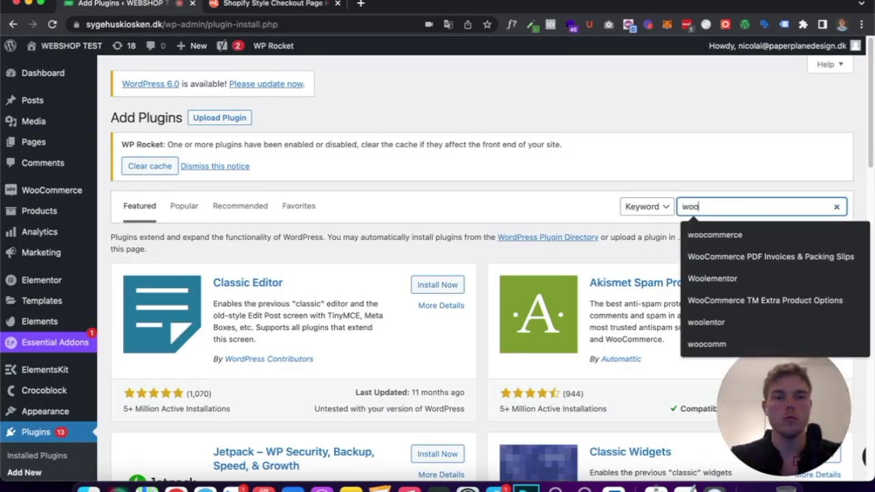
type("lentor")
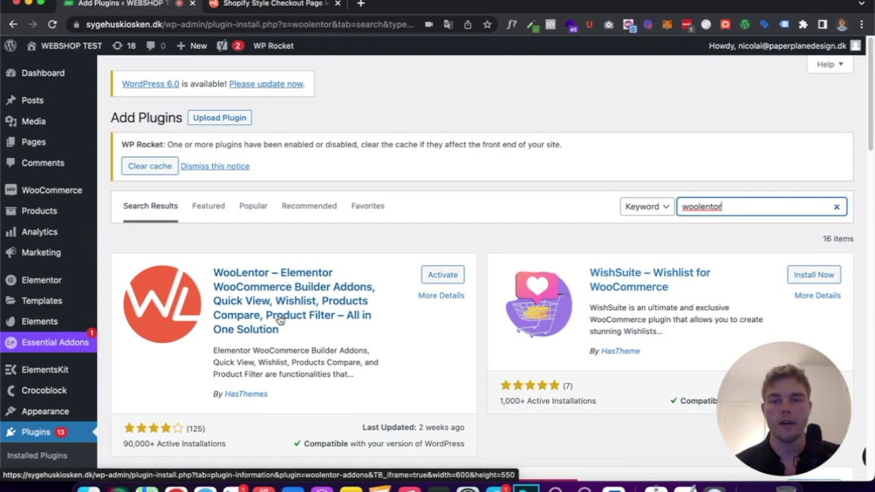
left_click(435, 277)
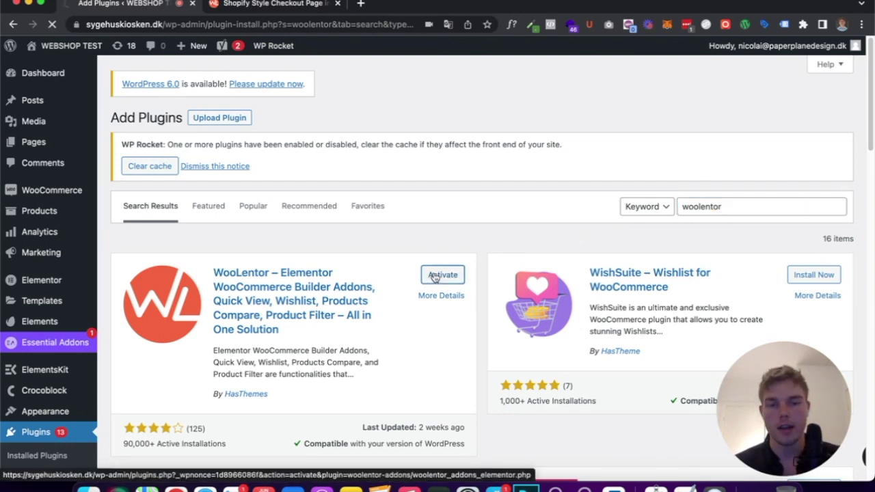
Open the WooLentor settings and locate the Shopify Style Checkout entry among the modules.
scroll(127, 207, "down", 6)
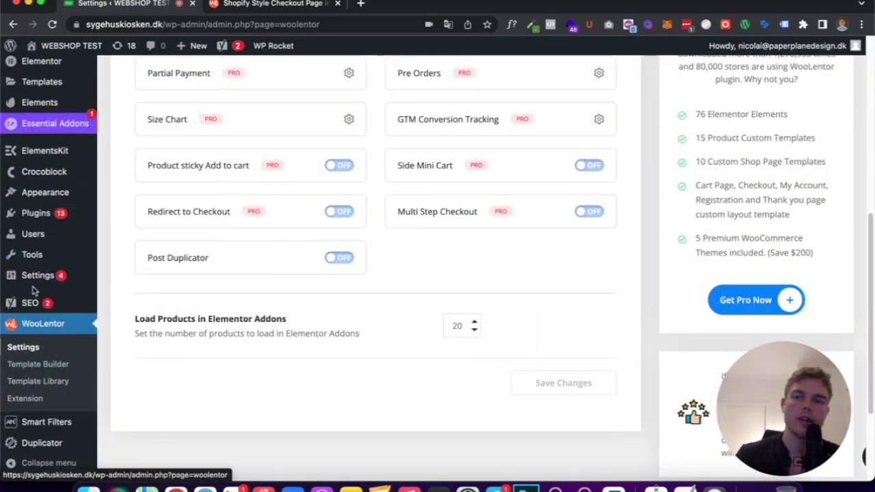
left_click(24, 349)
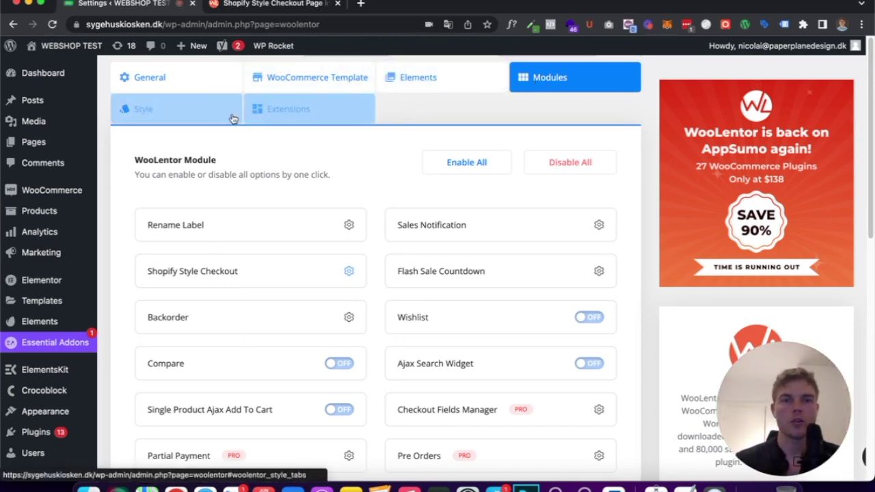
scroll(475, 229, "down", 2)
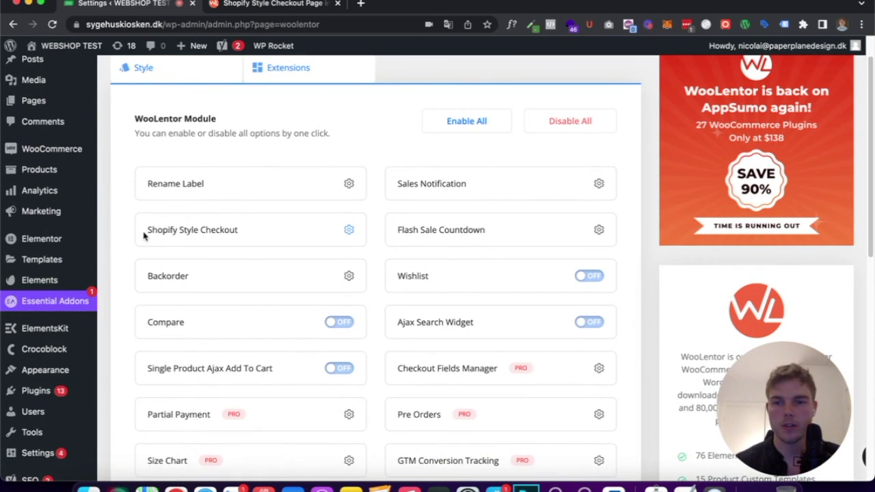
left_click_drag(144, 233, 251, 235)
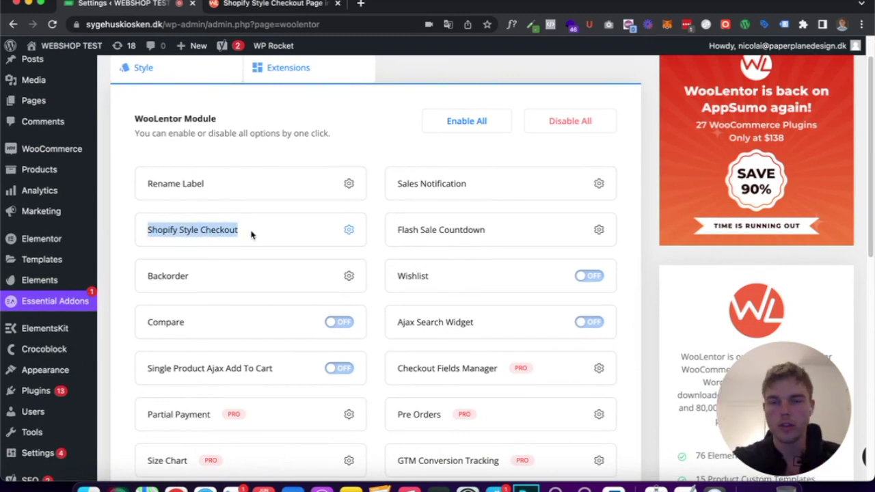
scroll(367, 193, "up", 1)
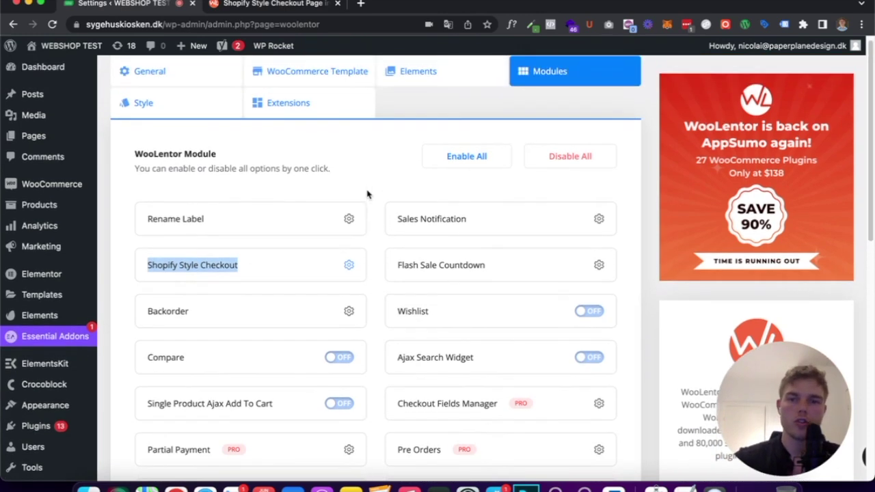
Disable the Template Builder in WooLentor's WooCommerce template settings and save the changes.
left_click(149, 71)
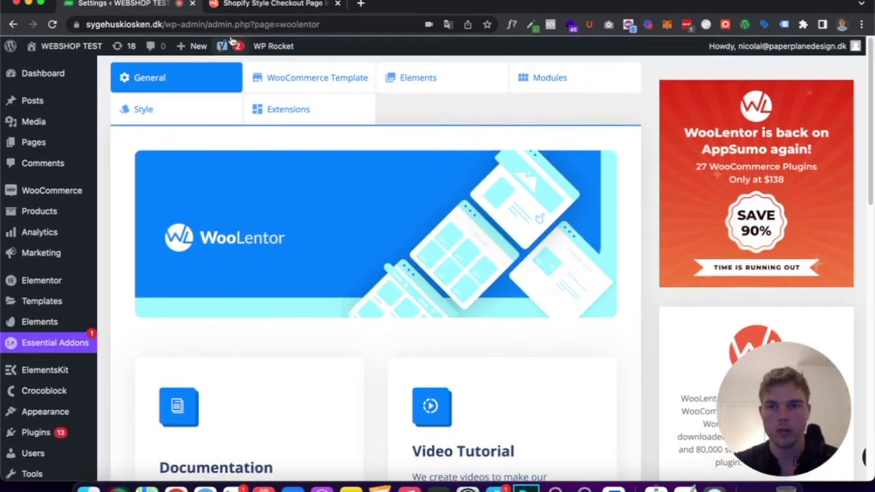
left_click(283, 78)
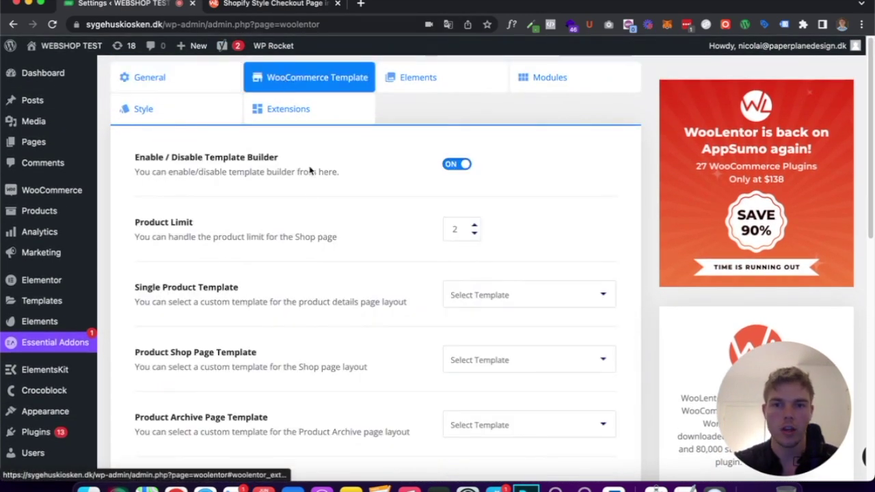
scroll(310, 197, "down", 5)
scroll(309, 197, "down", 2)
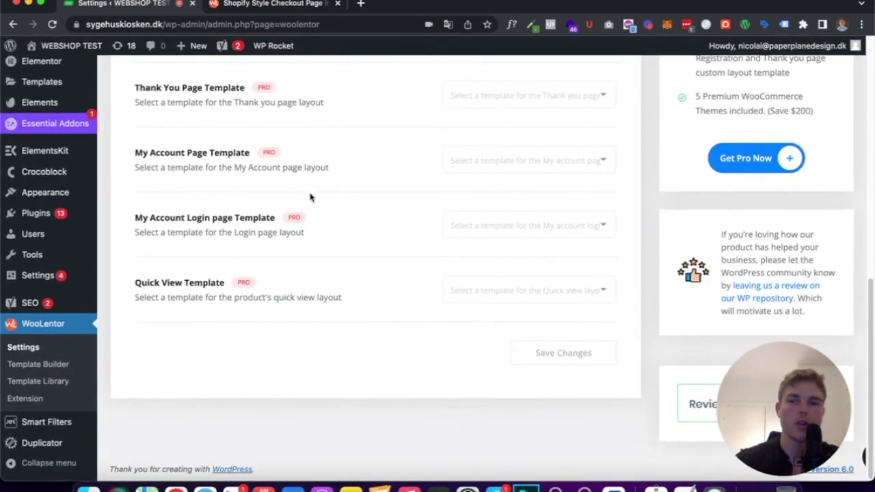
scroll(310, 197, "up", 10)
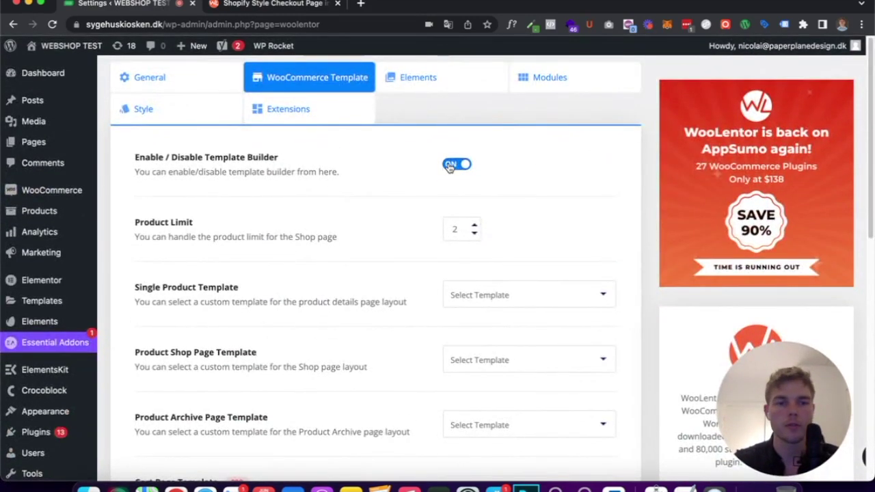
left_click(453, 167)
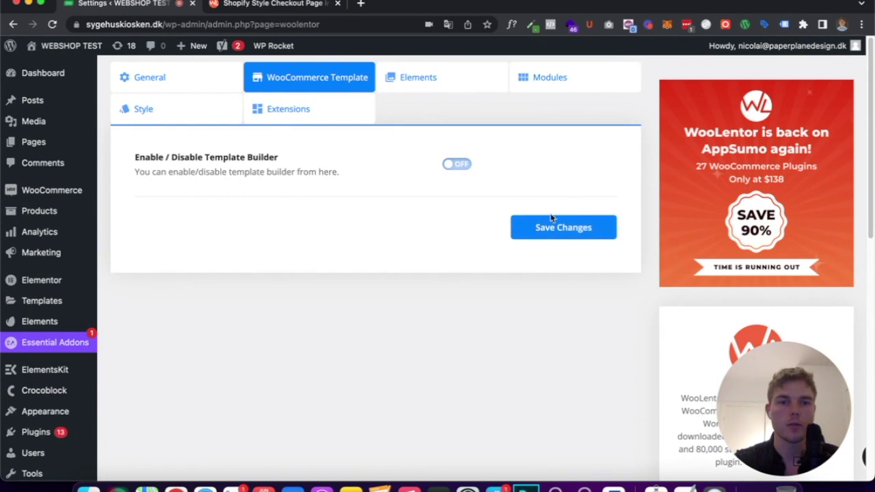
left_click(551, 226)
Enable the Shopify Style Checkout module in WooLentor and save its settings.
left_click(547, 77)
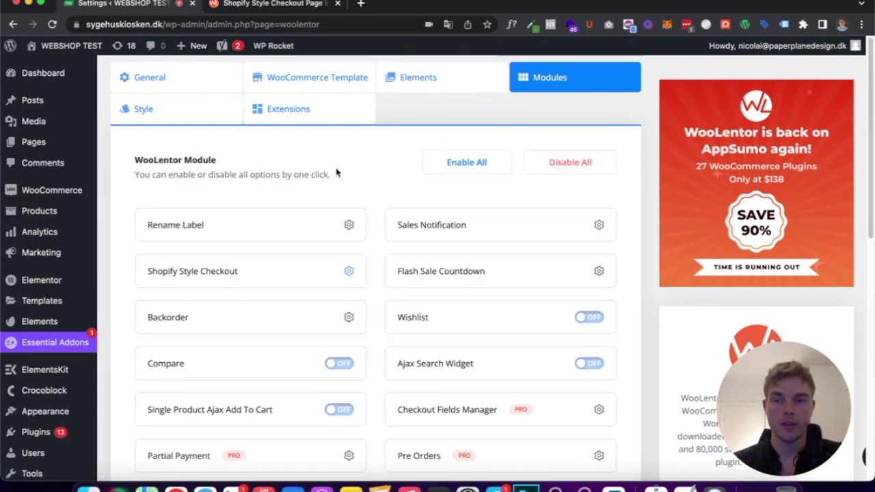
left_click(338, 3)
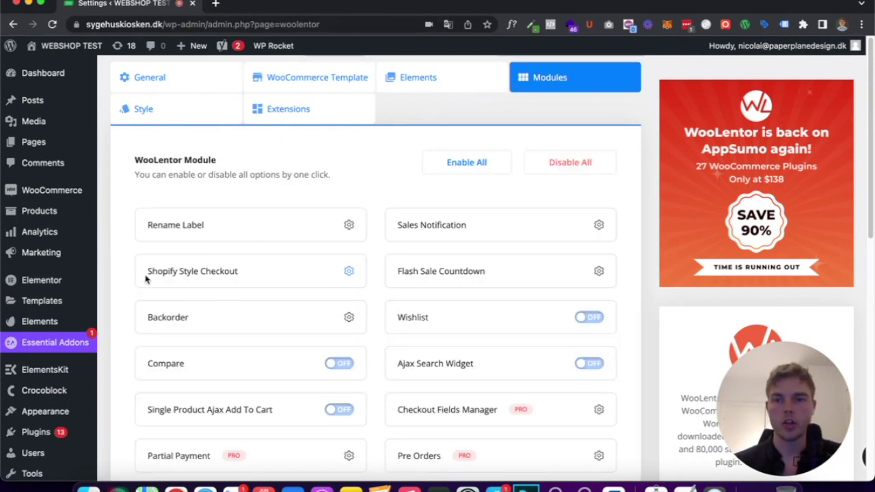
left_click_drag(145, 279, 250, 276)
left_click(249, 275)
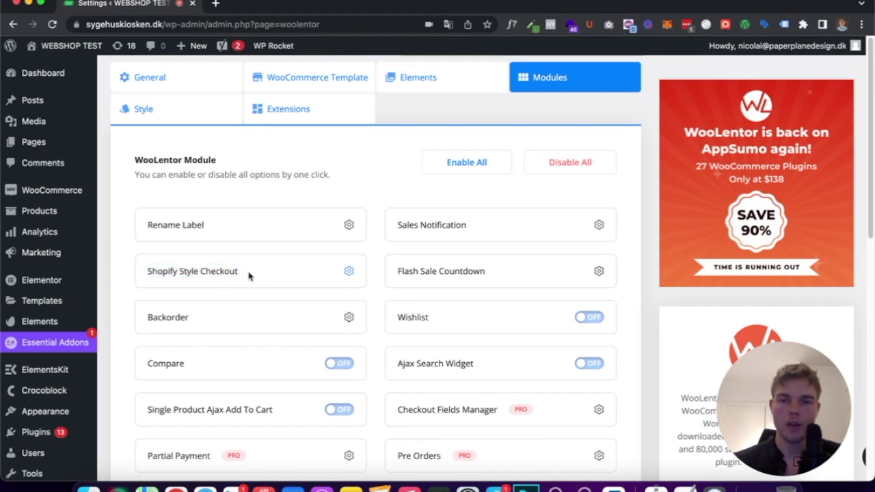
left_click(349, 271)
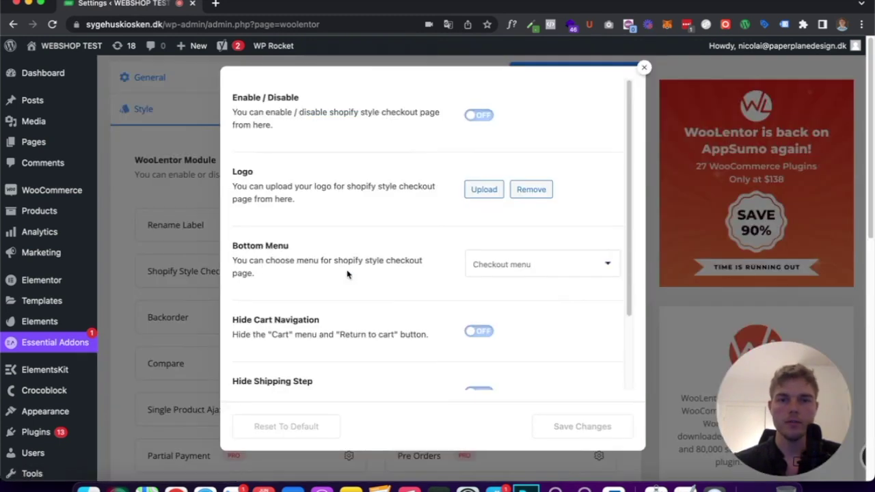
left_click(483, 117)
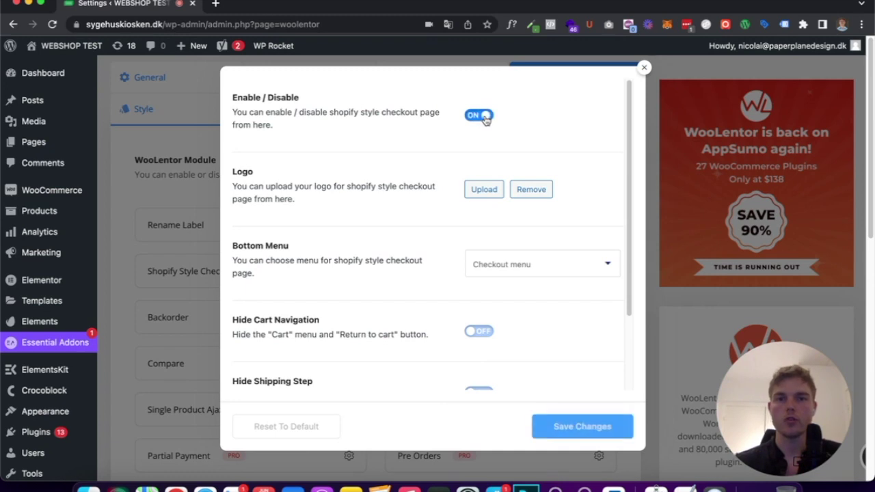
left_click(542, 427)
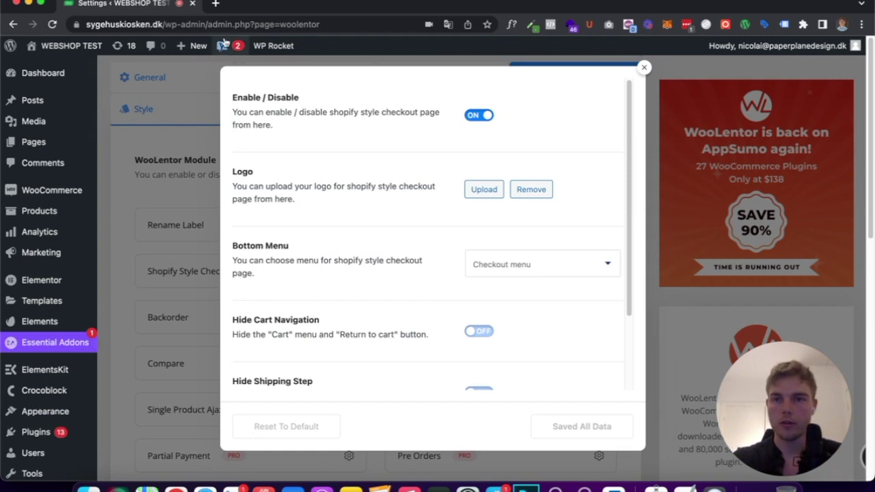
Open the webshop's checkout page in a separate tab and review its contact form and order summary layout.
right_click(87, 52)
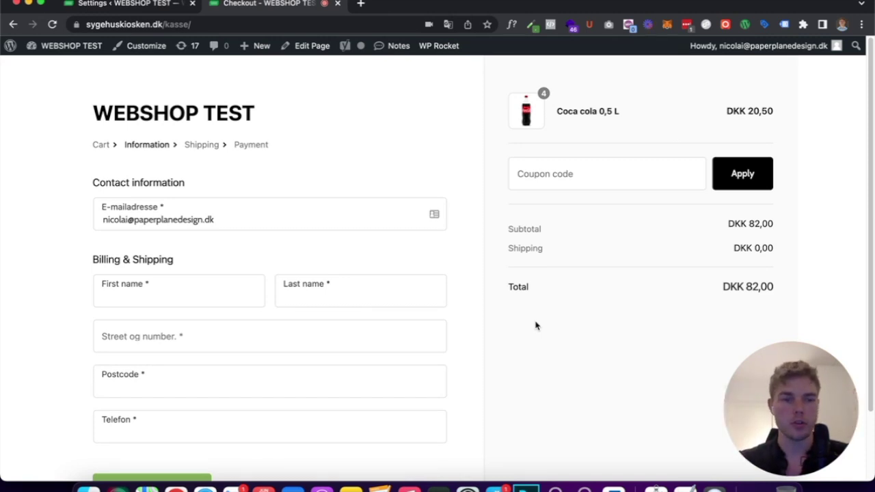
scroll(177, 140, "down", 3)
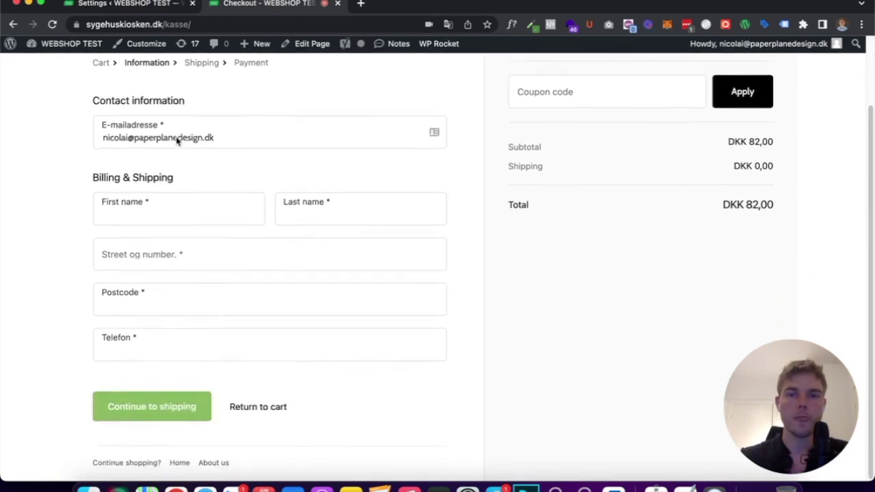
scroll(176, 137, "up", 3)
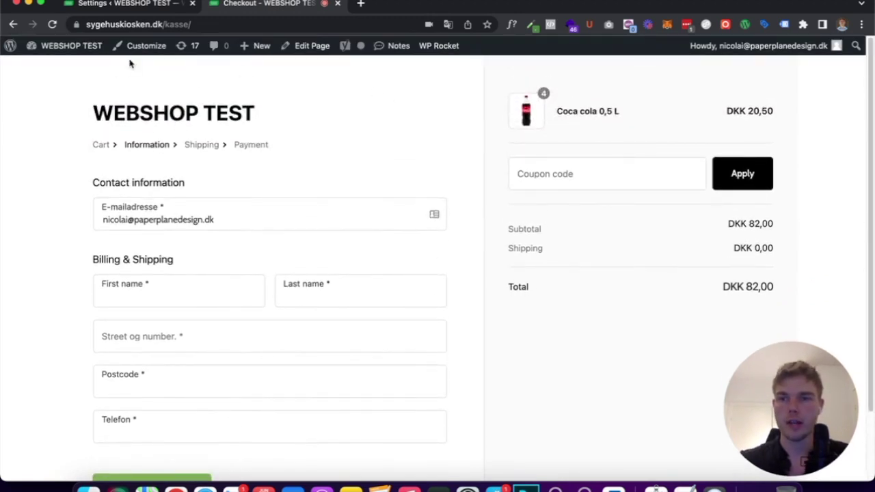
Set the green-lettered missgreen image from the media library as the Shopify Style Checkout logo and save the changes.
left_click(118, 9)
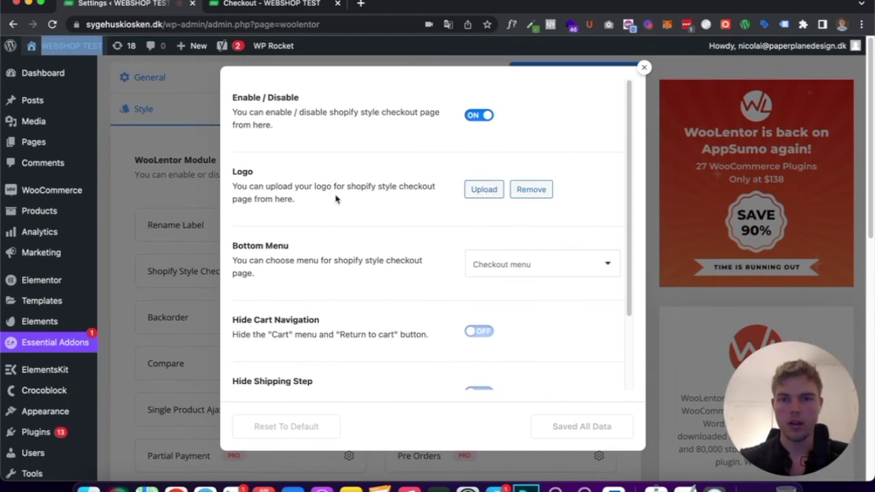
left_click_drag(232, 172, 261, 174)
left_click(260, 174)
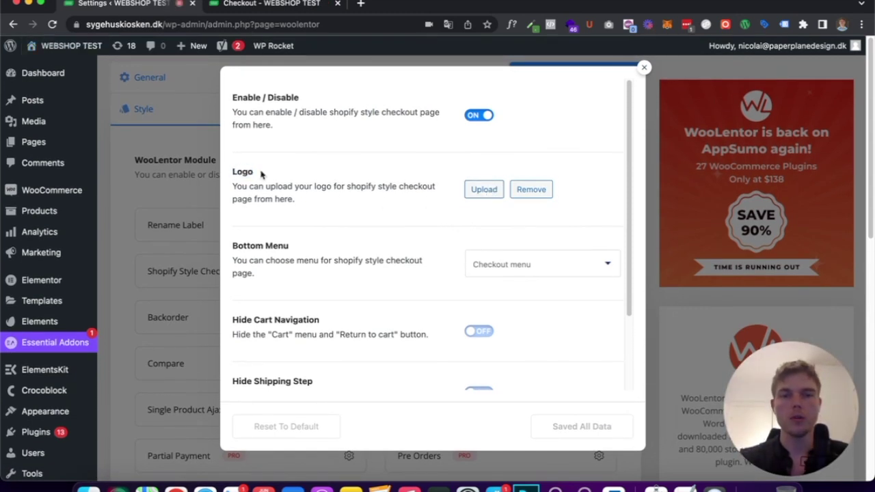
left_click(261, 4)
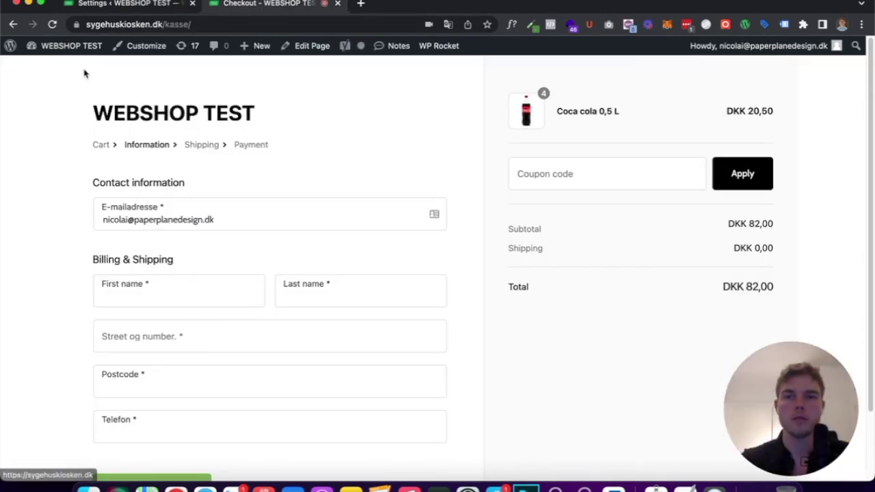
left_click(116, 3)
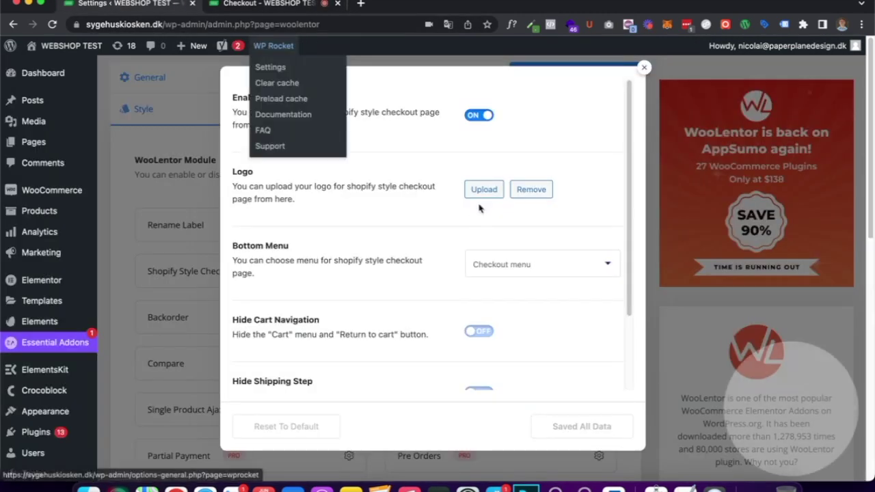
left_click(485, 191)
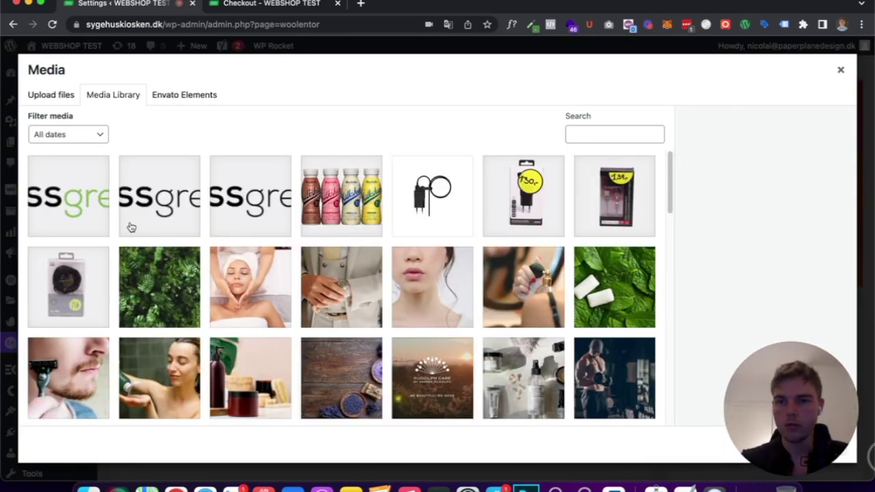
left_click(78, 218)
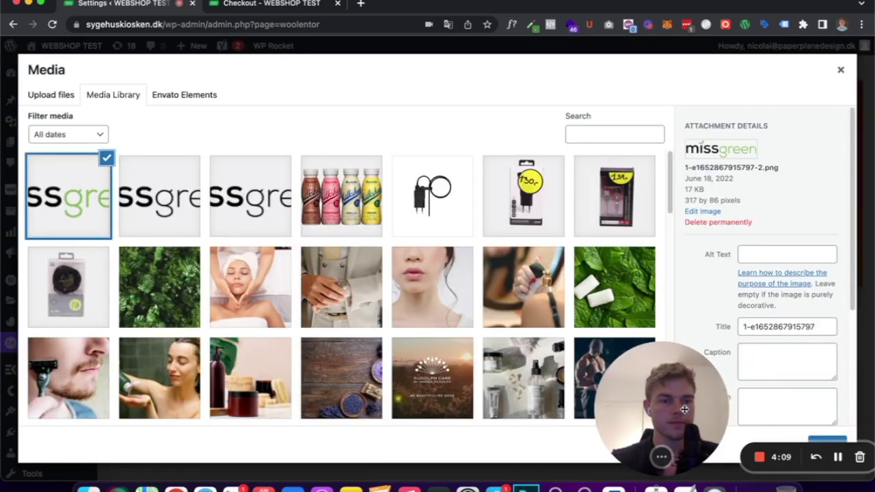
left_click(820, 443)
left_click_drag(680, 409, 813, 409)
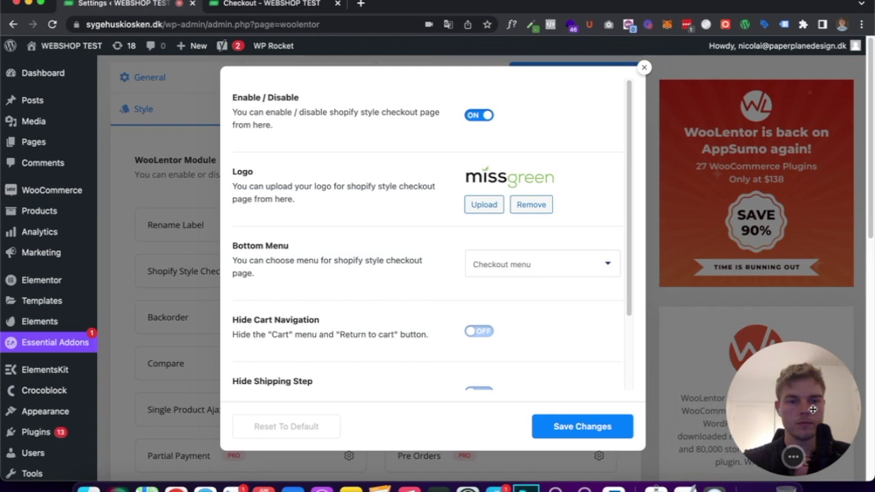
left_click(567, 426)
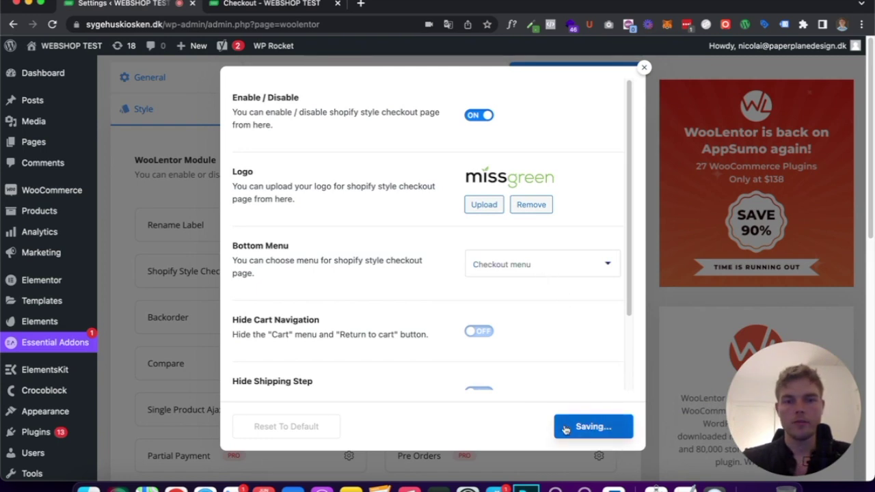
Reload the webshop's checkout page and check its header logo and the menu links beneath the form.
left_click(284, 5)
left_click(211, 24)
key("Return")
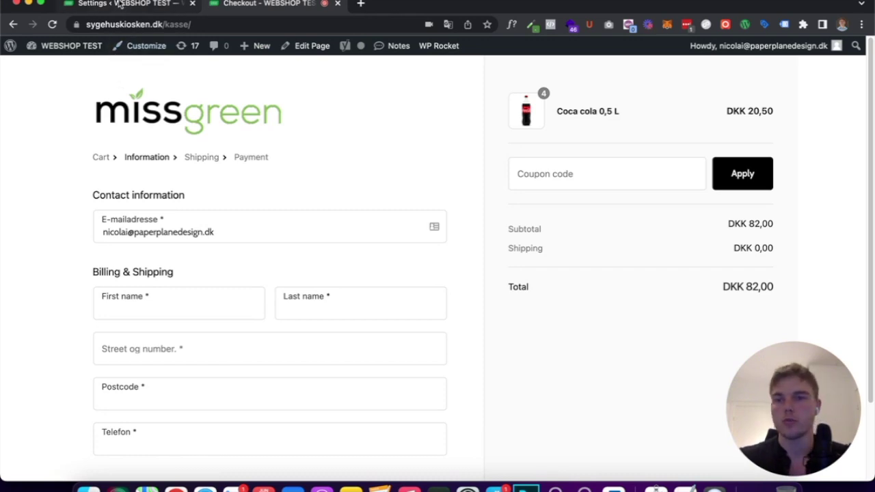
scroll(228, 376, "down", 3)
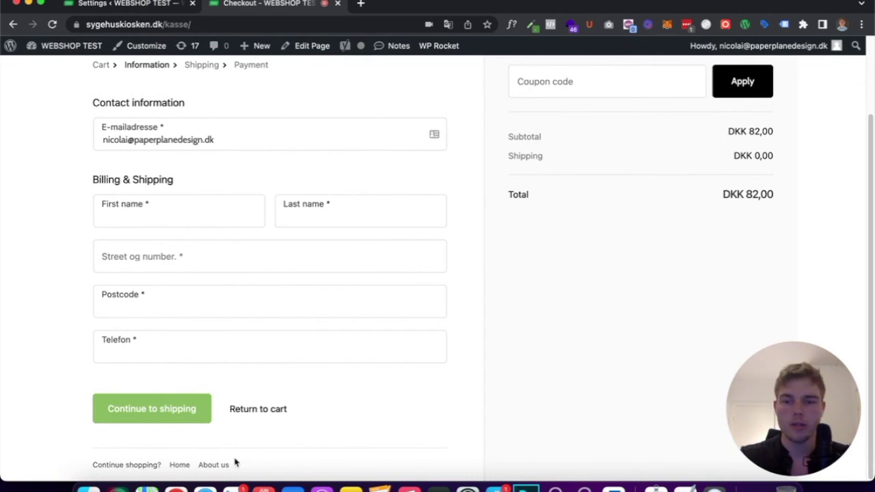
In the Shopify Style Checkout module's settings, set the Bottom Menu to Checkout menu.
left_click(131, 6)
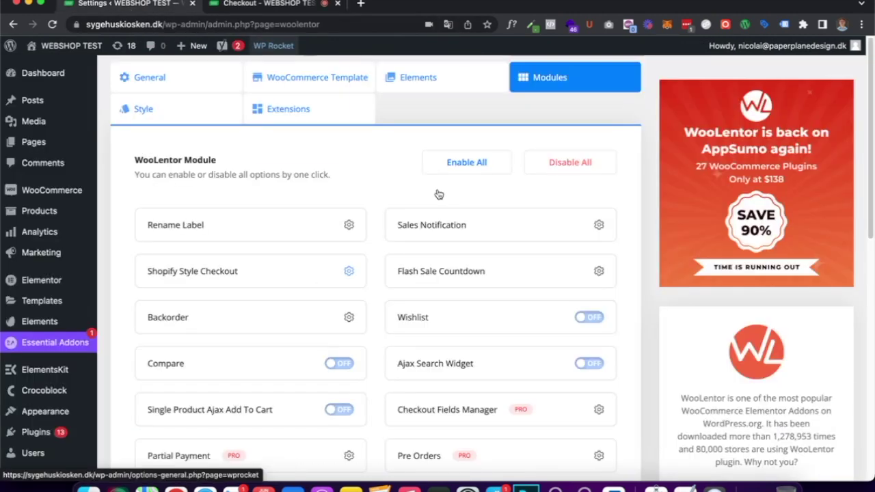
left_click(349, 271)
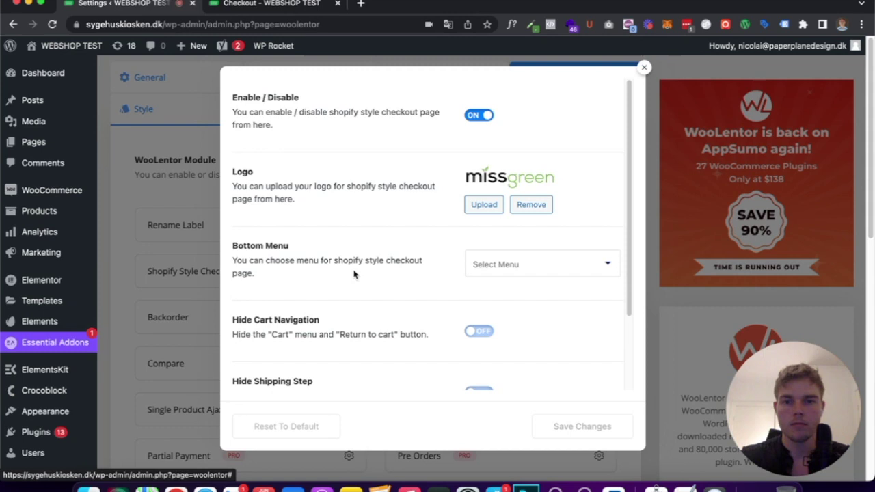
scroll(401, 246, "down", 1)
left_click_drag(233, 234, 287, 234)
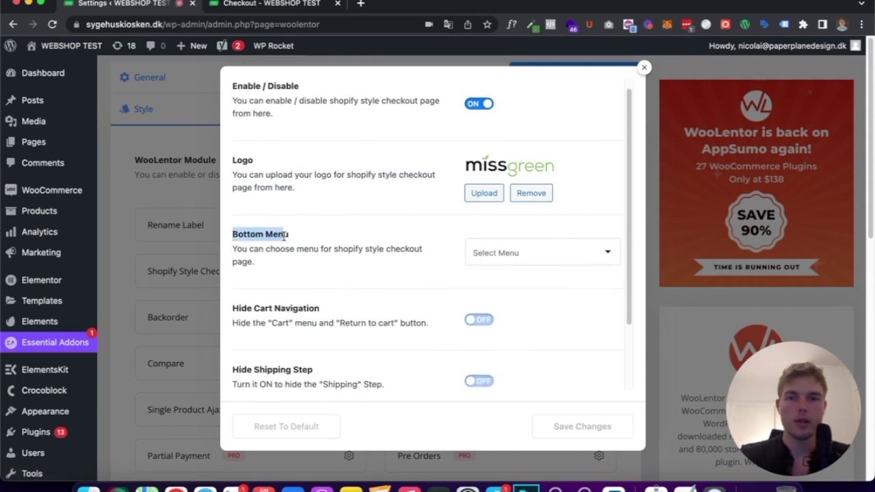
left_click(284, 236)
left_click(500, 263)
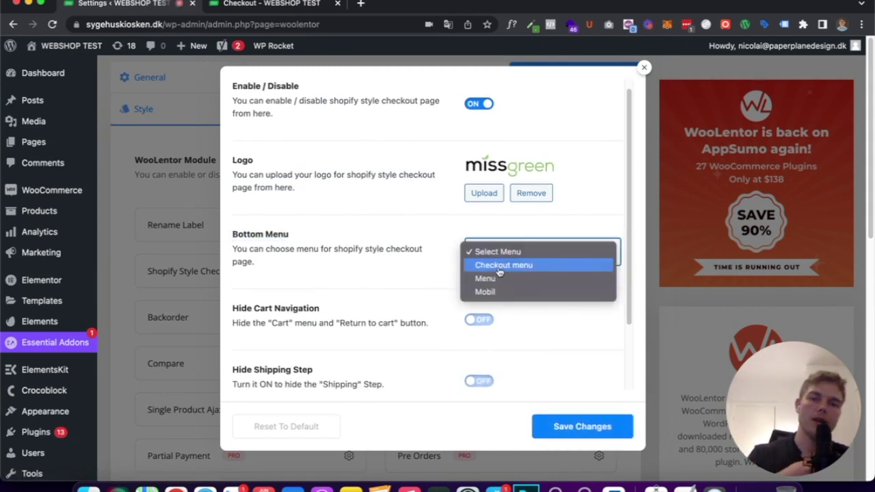
left_click(500, 267)
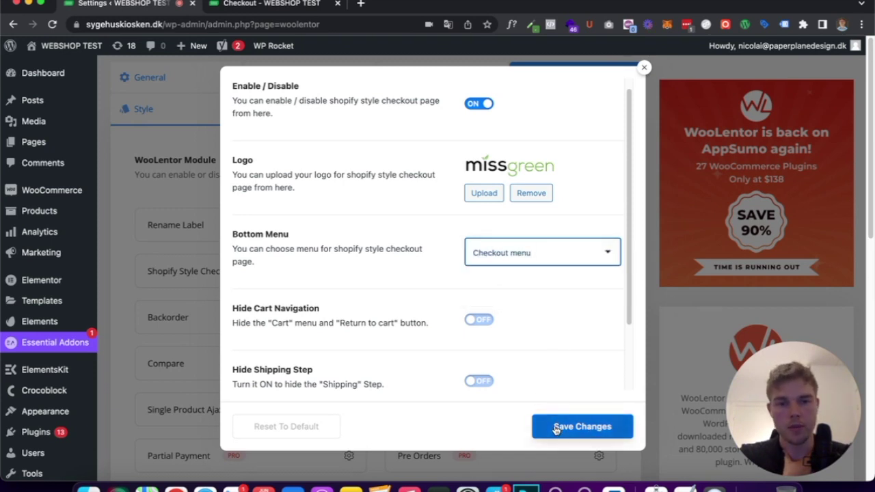
left_click(502, 268)
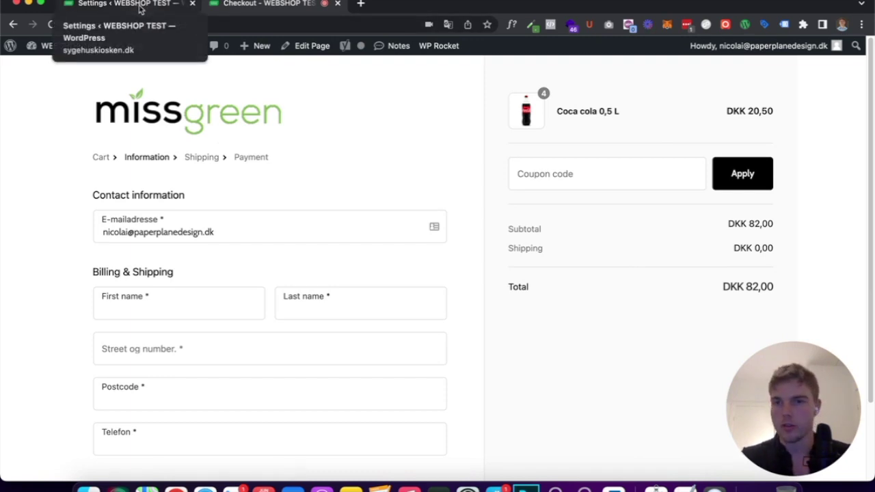
Examine the Rename Label module's text options, including the checkout page's Place order label, and close its settings without saving.
left_click(140, 6)
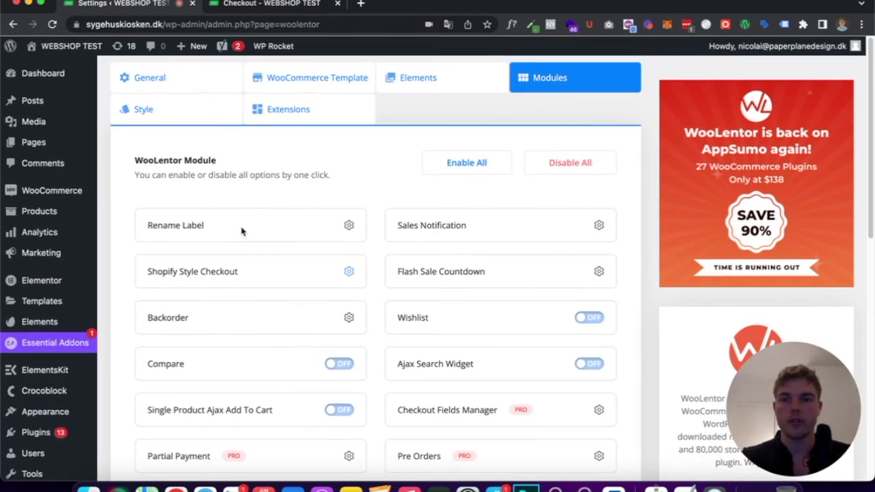
left_click_drag(142, 227, 214, 226)
left_click(247, 227)
left_click(349, 225)
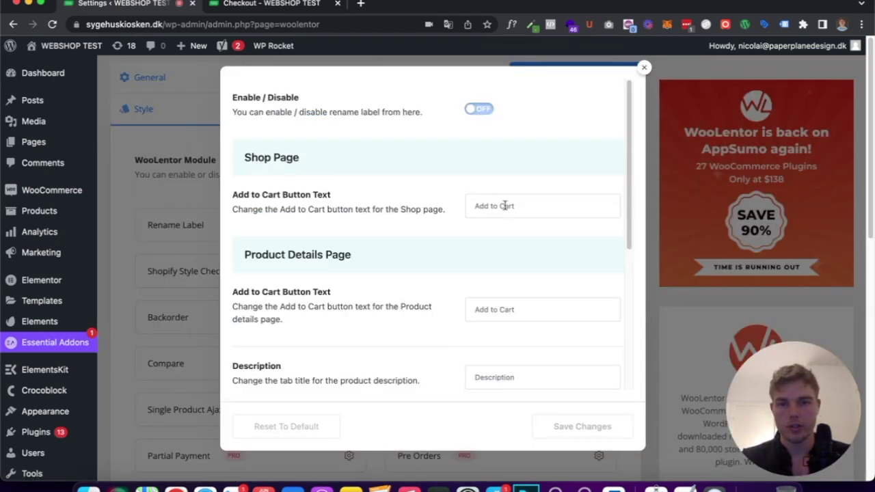
scroll(504, 199, "down", 10)
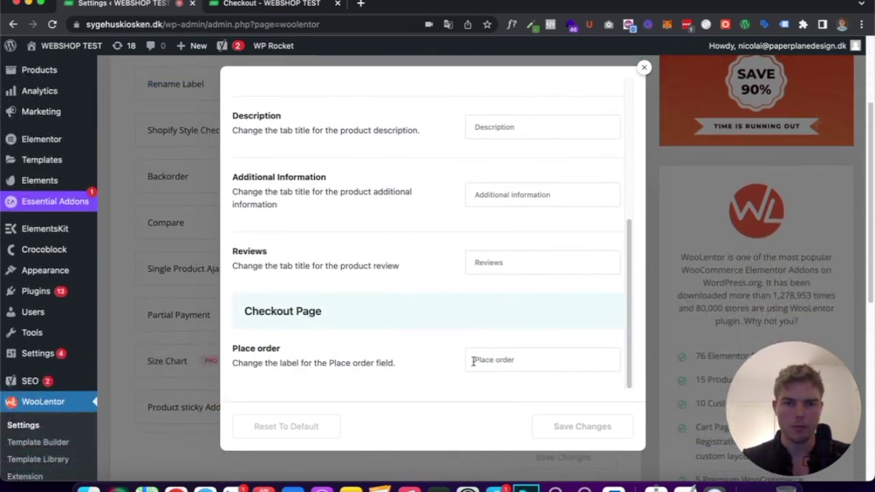
left_click(479, 361)
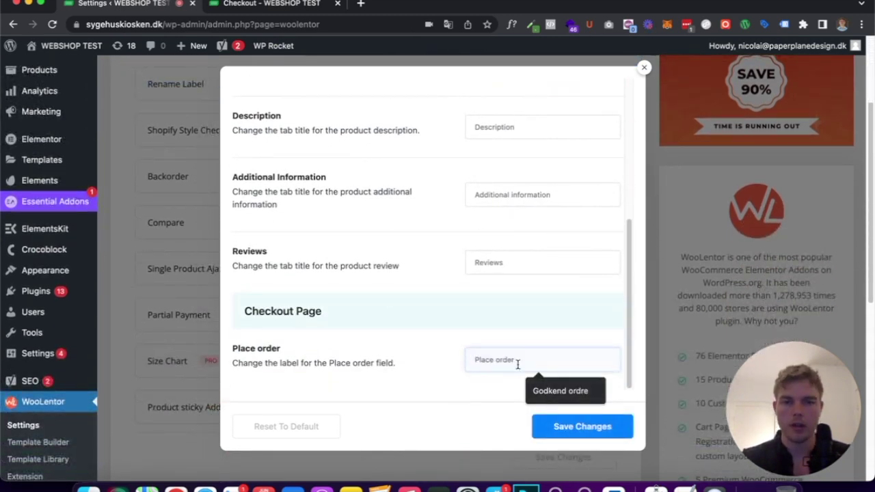
left_click(644, 67)
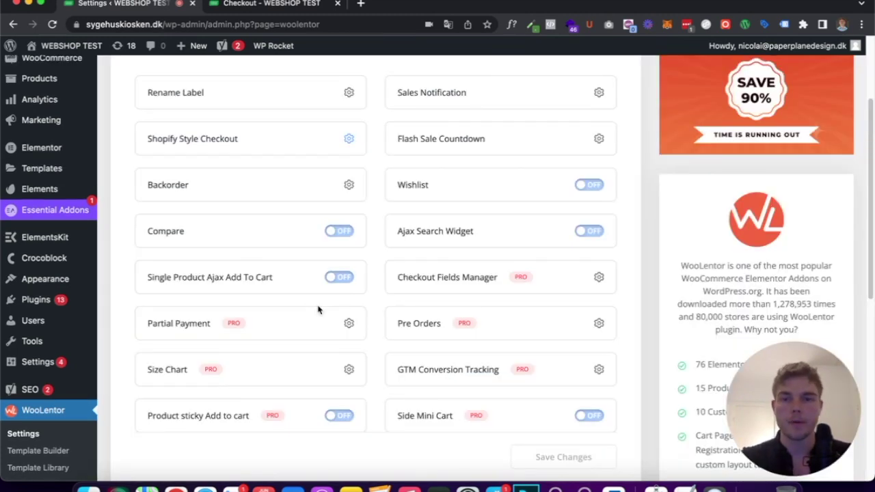
Return to the webshop's checkout page and review its layout from the logo through the billing fields.
scroll(318, 310, "up", 2)
left_click(262, 4)
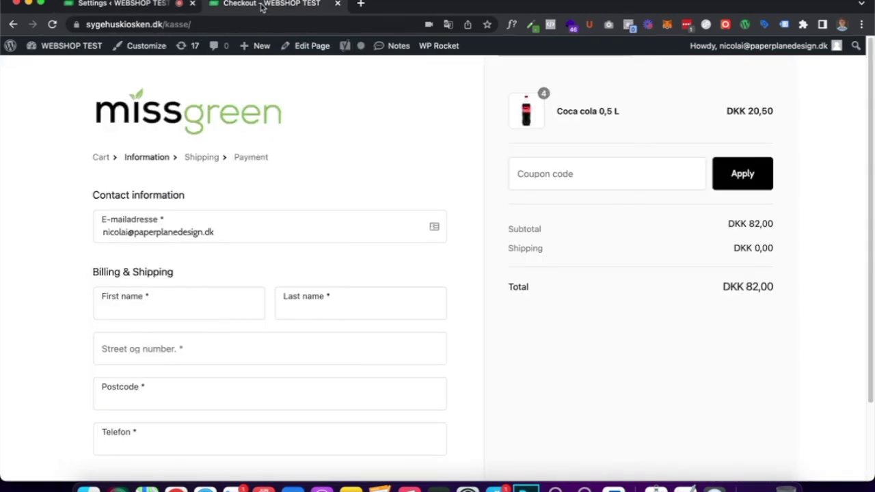
scroll(404, 228, "down", 2)
scroll(404, 228, "up", 2)
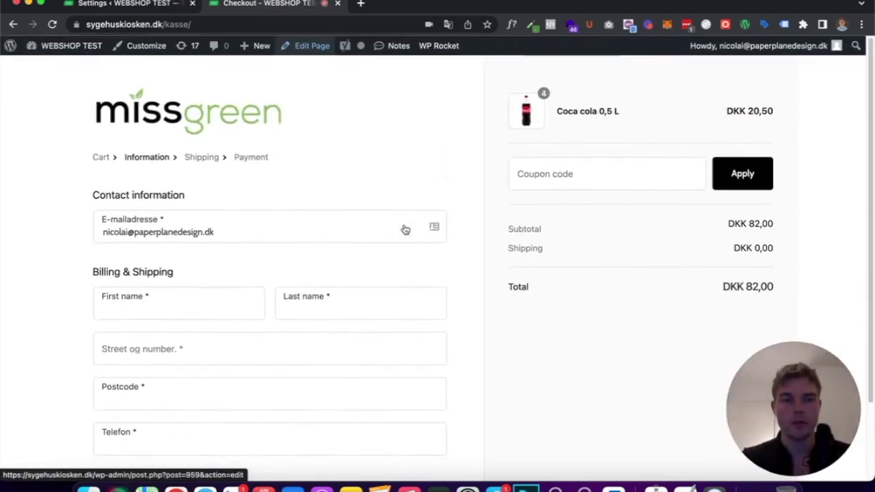